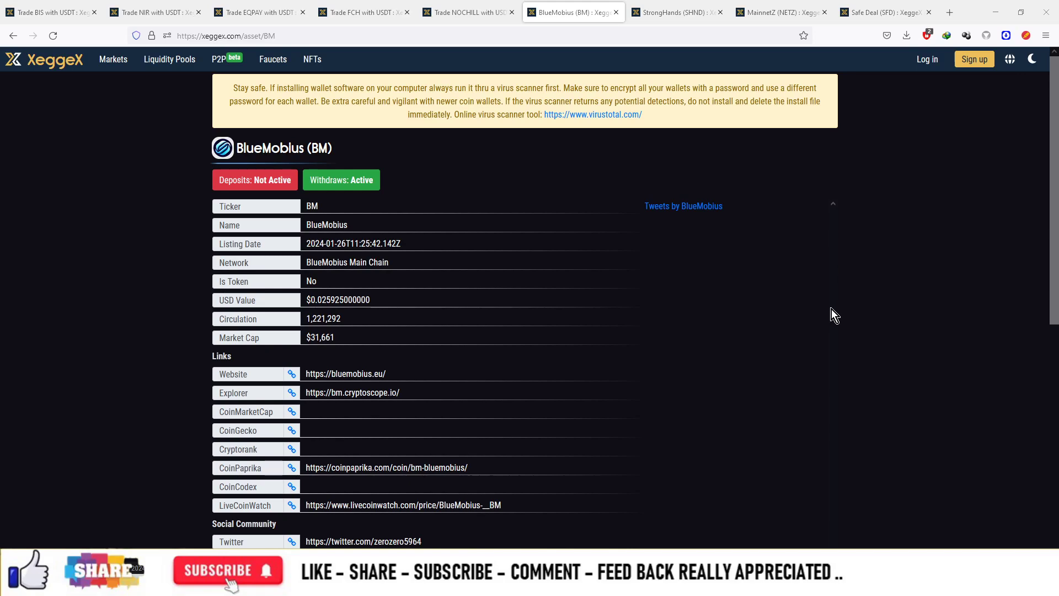
pyautogui.scroll(-1, 831, 309)
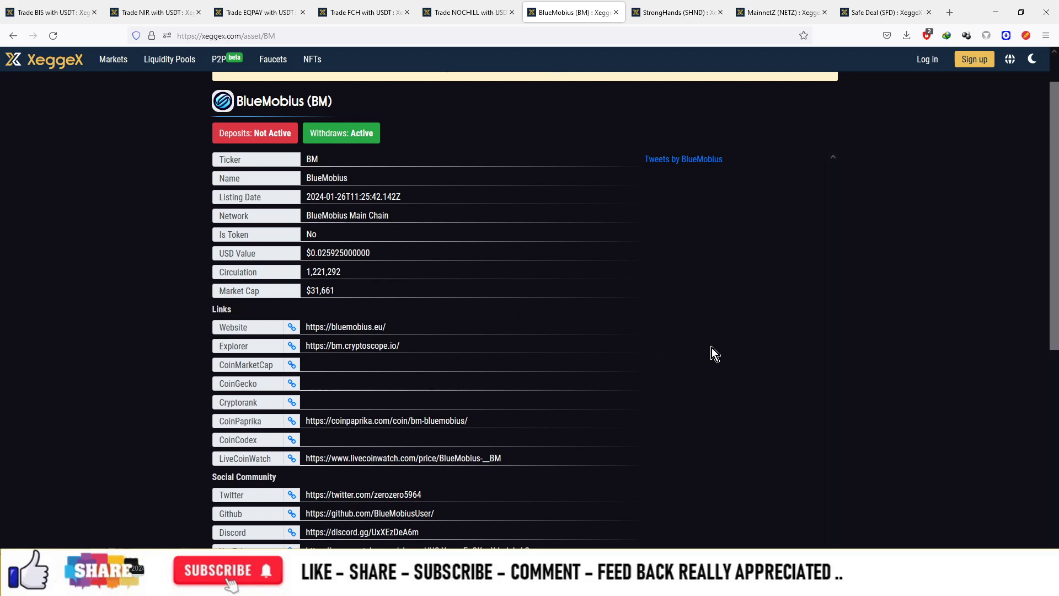
pyautogui.scroll(-2, 711, 347)
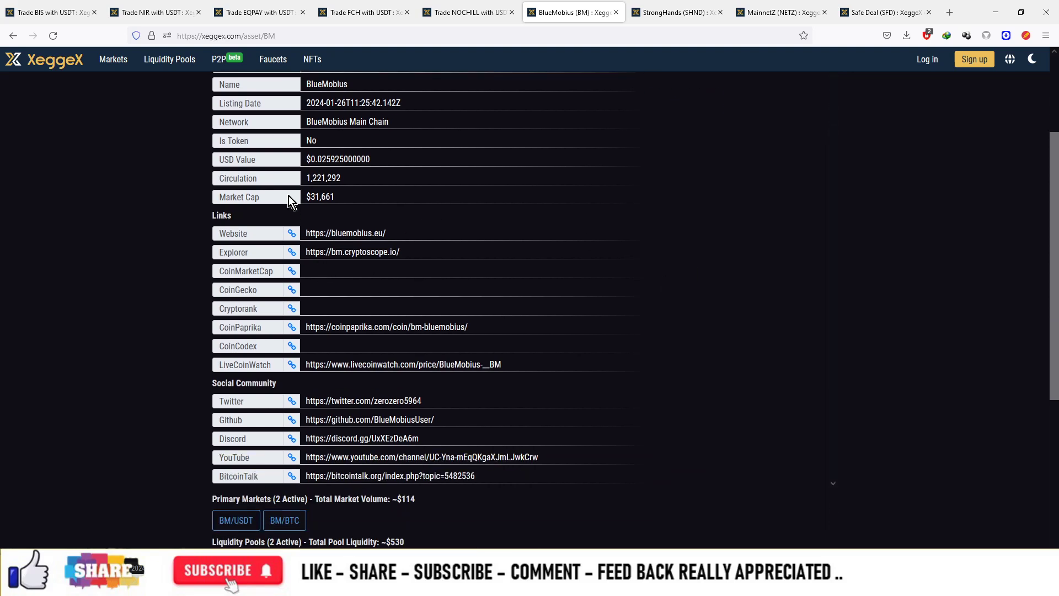
# - Go from the BlueMobius asset page to its BM/USDT market under Primary Markets
pyautogui.moveTo(306, 159); pyautogui.dragTo(370, 160)
pyautogui.scroll(-2, 651, 201)
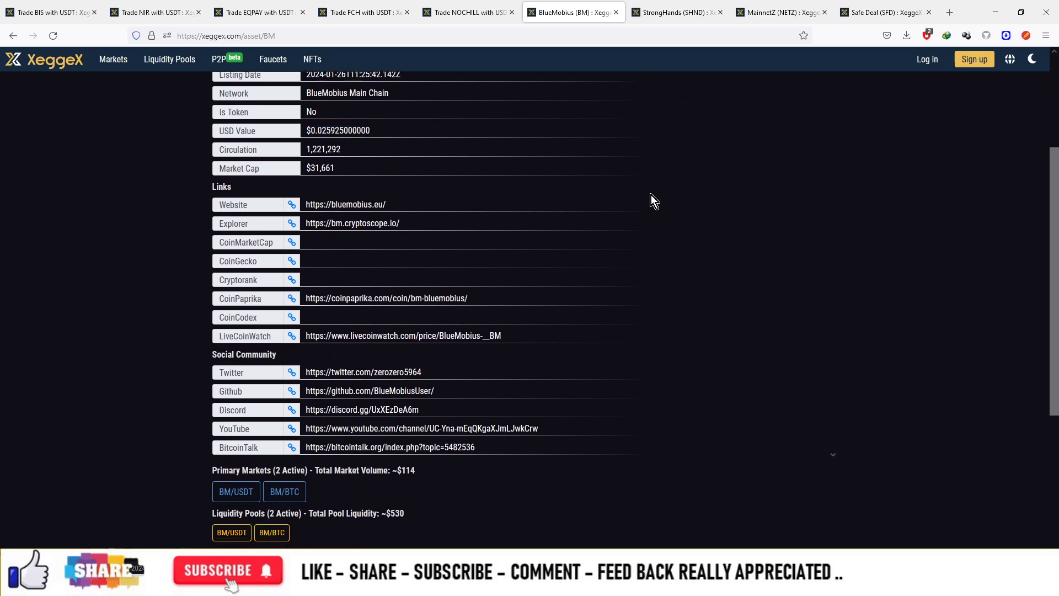
pyautogui.moveTo(304, 139)
pyautogui.mouseDown()
pyautogui.moveTo(423, 141)
pyautogui.moveTo(296, 153)
pyautogui.mouseUp()
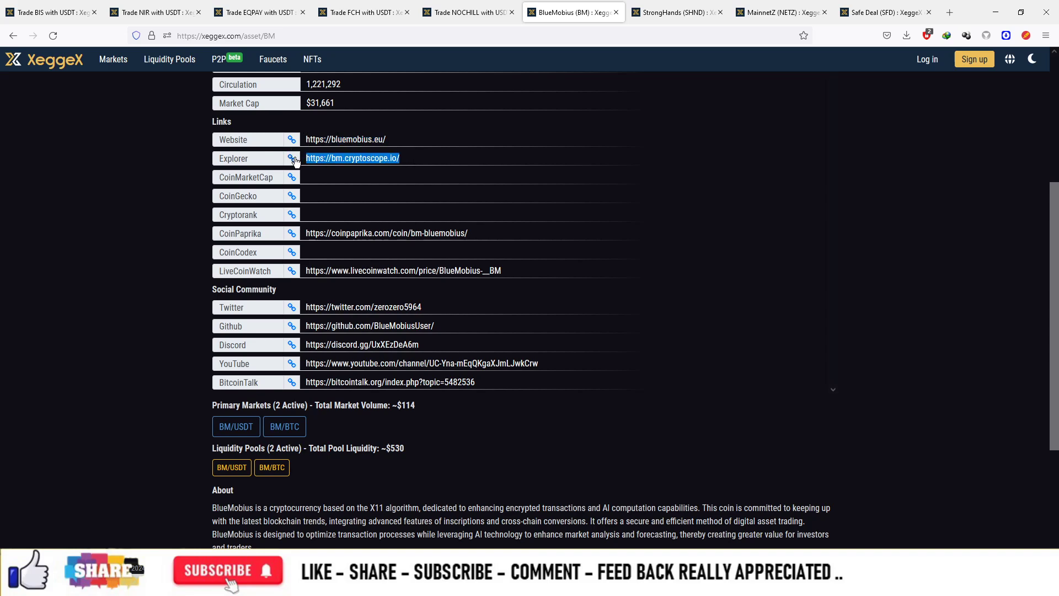
pyautogui.click(238, 430)
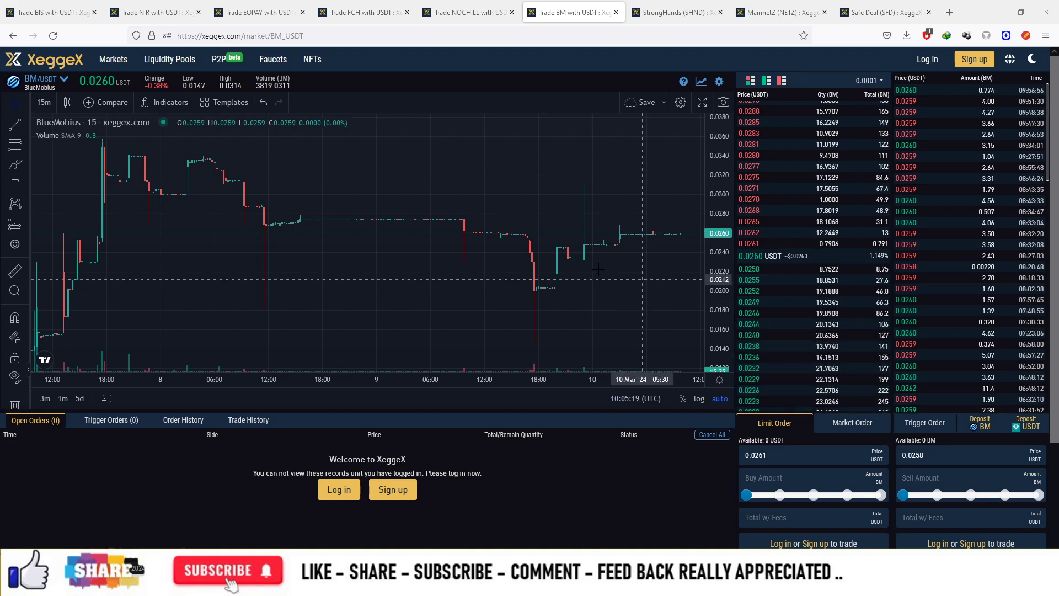
# - Draw a green horizontal line at 0.0260 and switch the chart to 4-hour candles
pyautogui.click(611, 237)
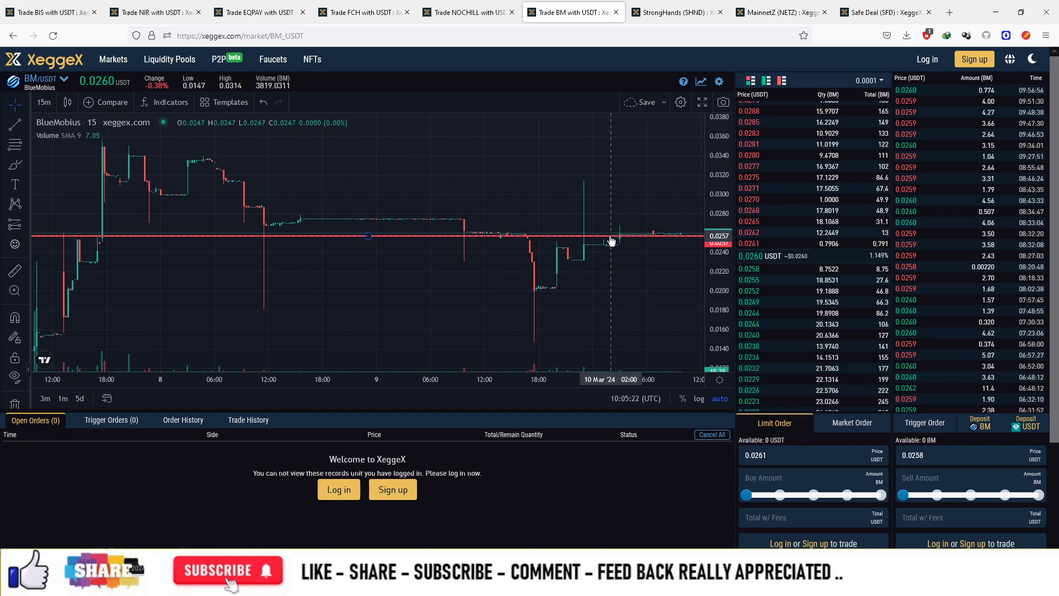
pyautogui.click(394, 133)
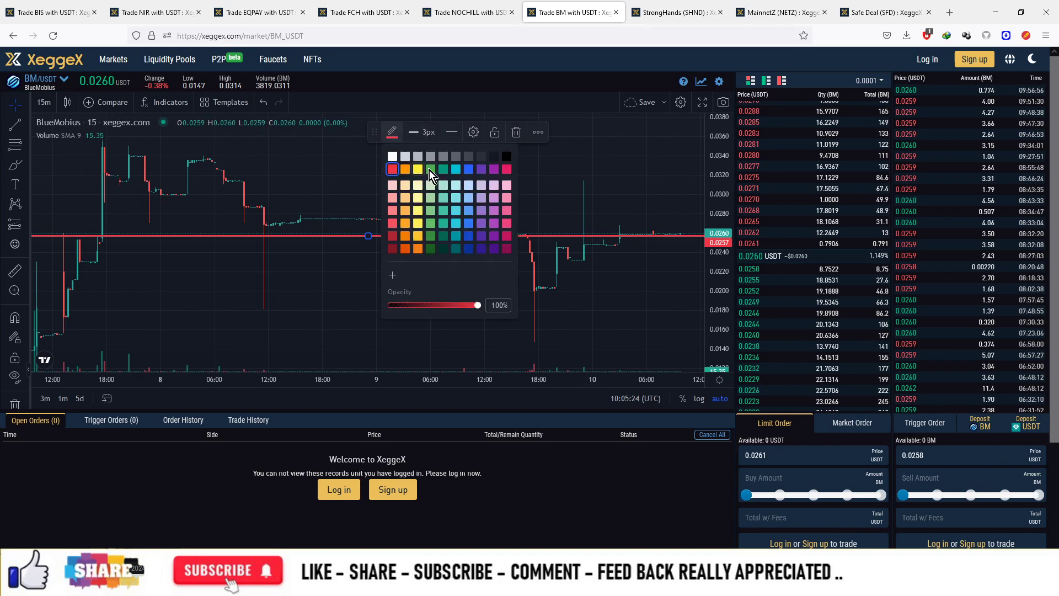
pyautogui.click(430, 169)
pyautogui.scroll(-5, 352, 217)
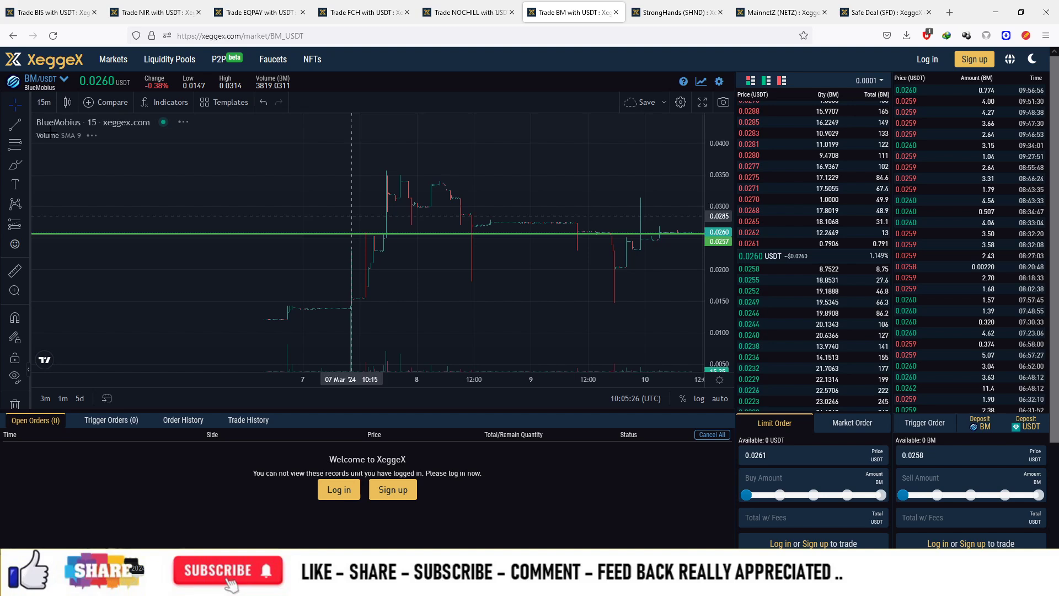
pyautogui.click(49, 102)
pyautogui.click(77, 249)
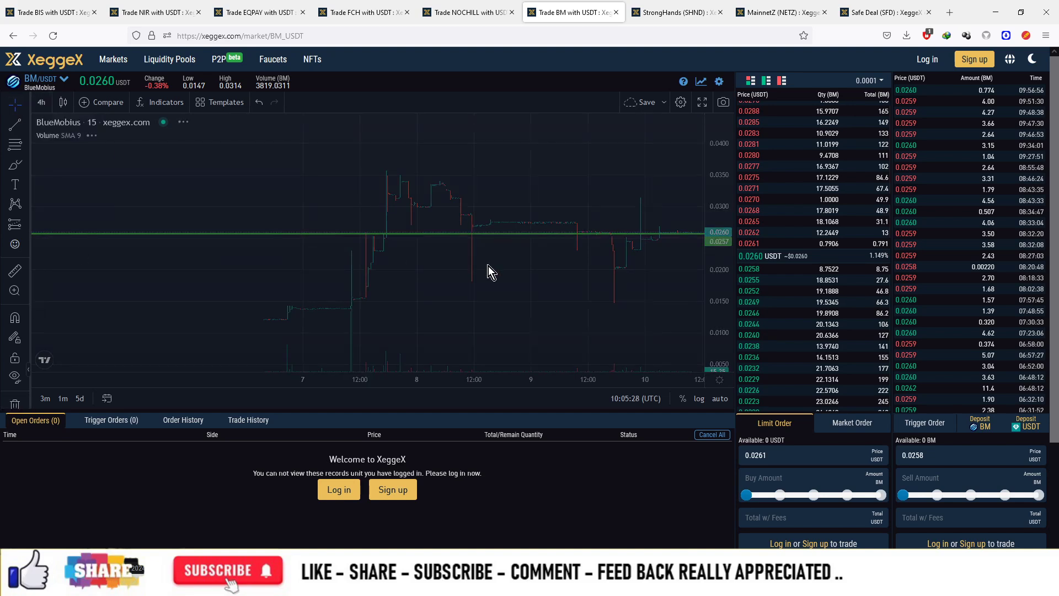
pyautogui.scroll(1, 571, 273)
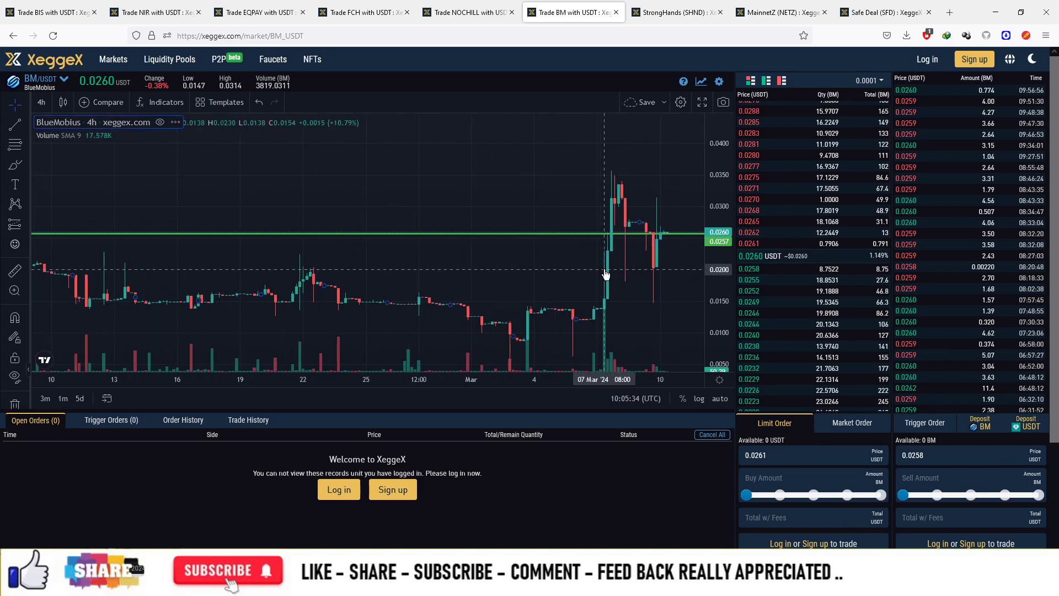
# - Place green horizontal buy lines at 0.0200, 0.0145 and 0.0089
pyautogui.click(605, 269)
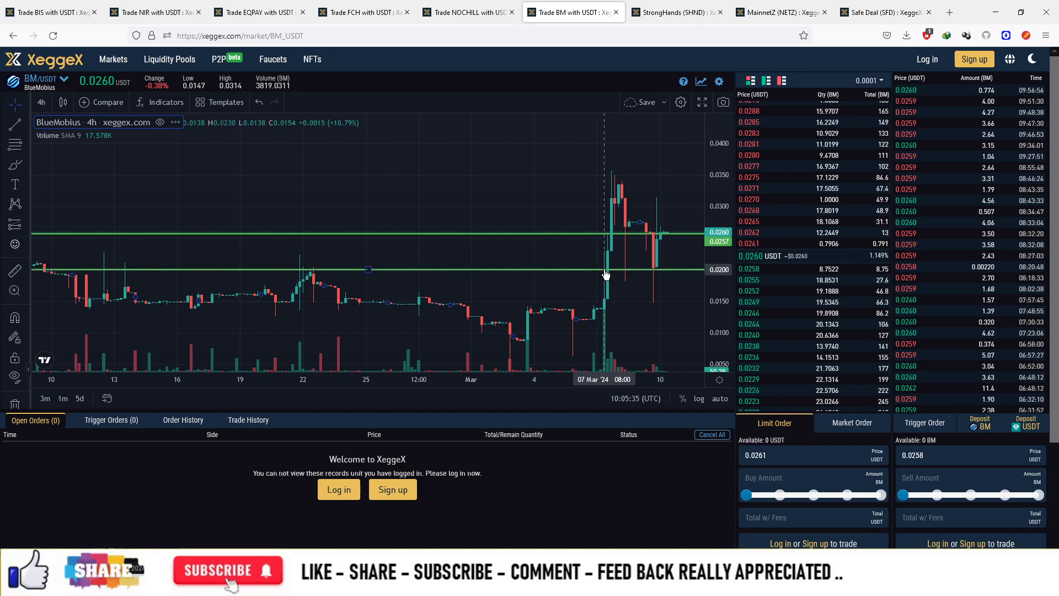
pyautogui.click(606, 304)
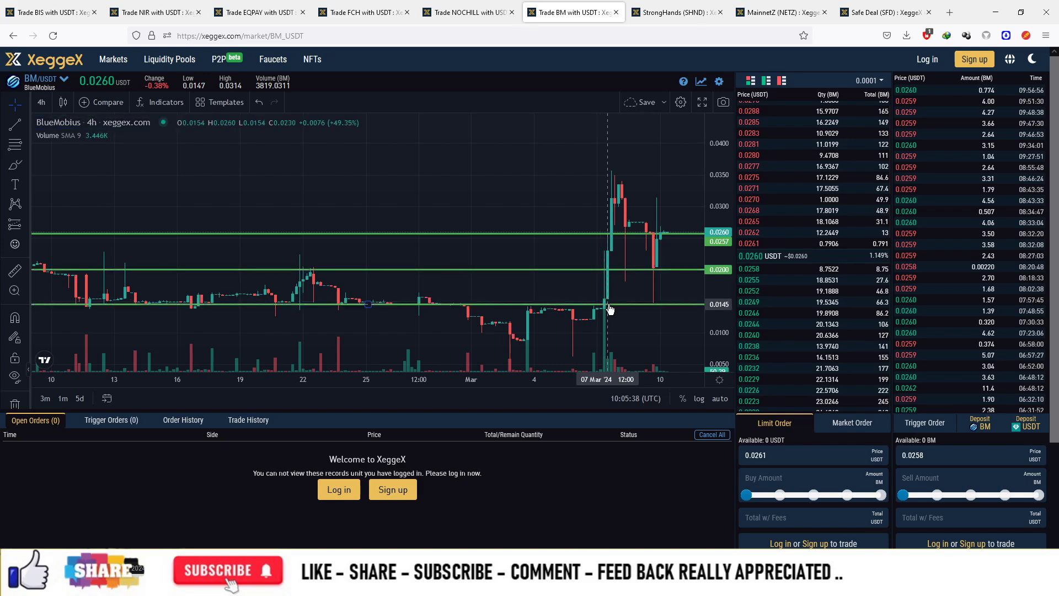
pyautogui.scroll(-3, 529, 273)
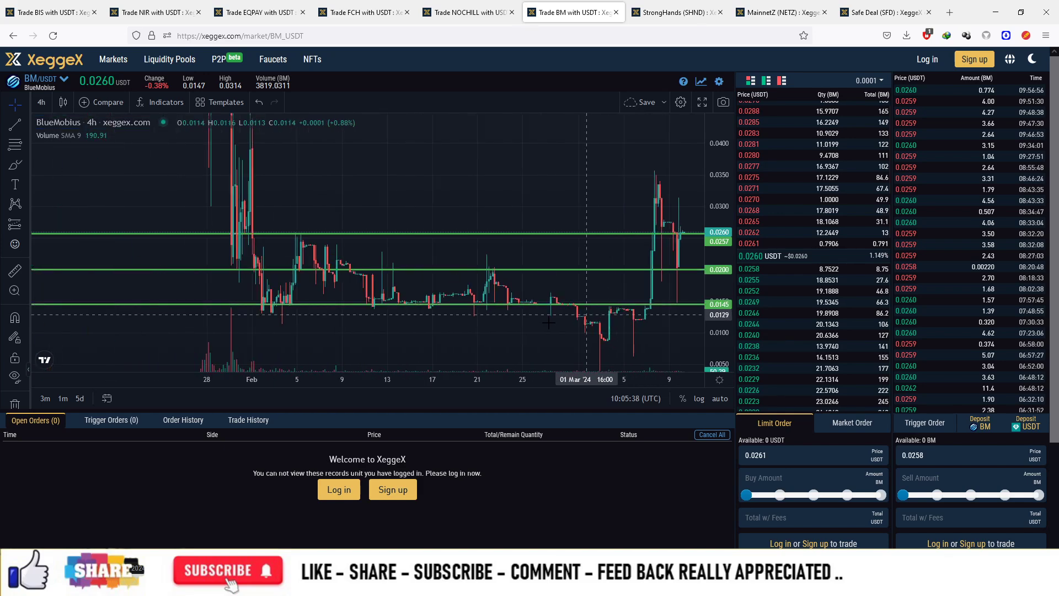
pyautogui.click(563, 277)
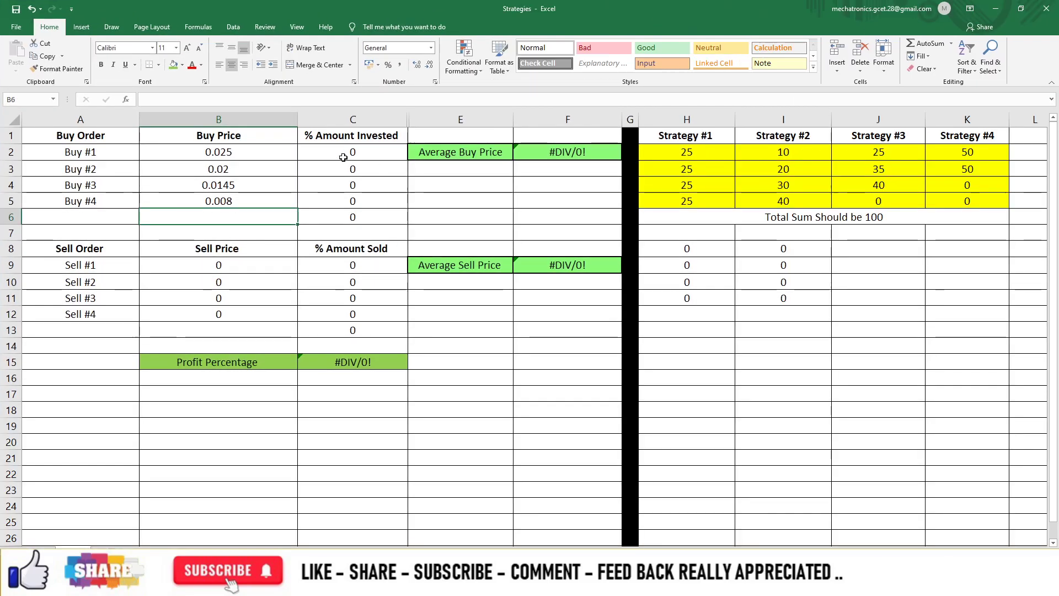
# - Enter buy allocations 10, 20, 30 and 40 in C2:C5, totalling 100
pyautogui.click(342, 151)
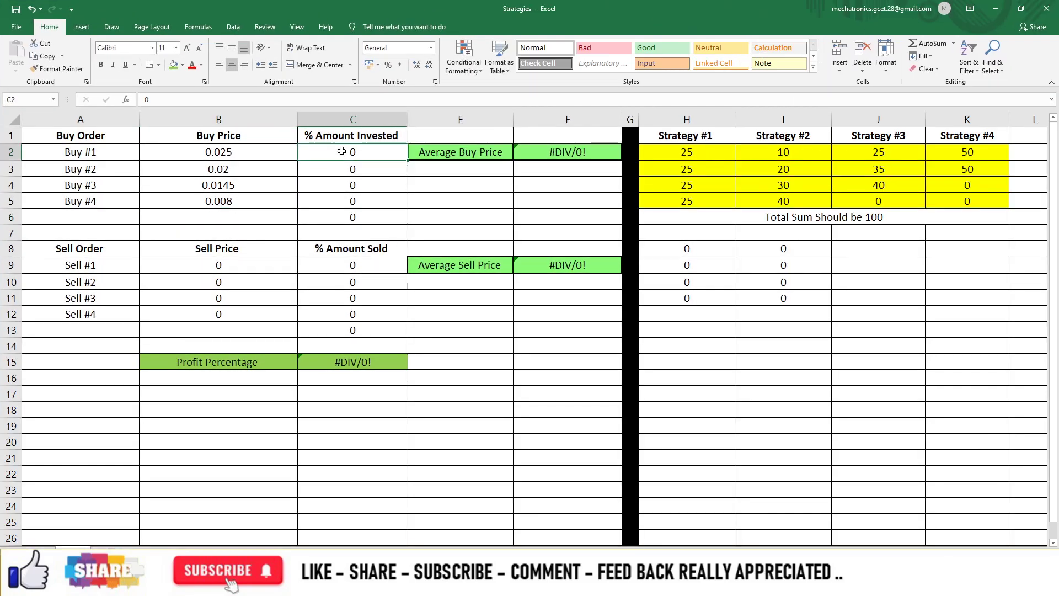
pyautogui.write('10')
pyautogui.press('Return')
pyautogui.write('20')
pyautogui.press('Return')
pyautogui.write('30')
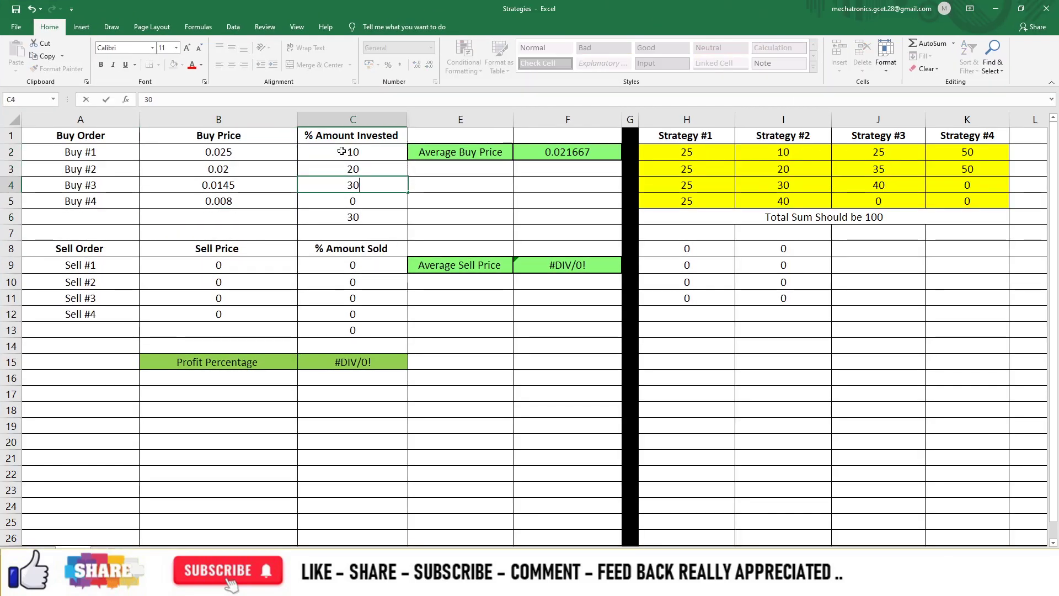
pyautogui.press('Return')
pyautogui.write('40')
pyautogui.press('Return')
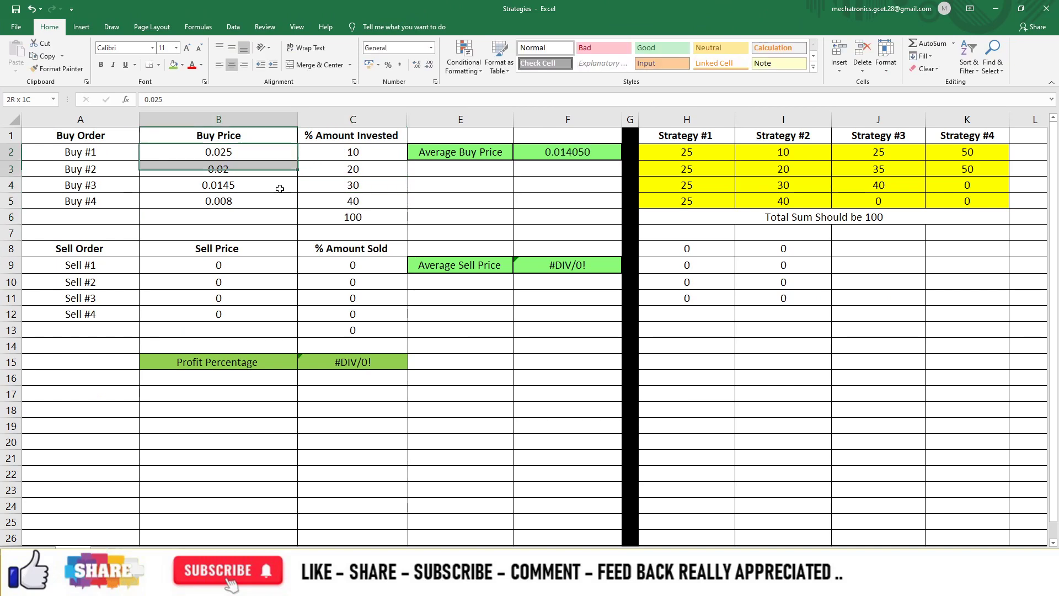
pyautogui.moveTo(282, 156); pyautogui.dragTo(352, 190)
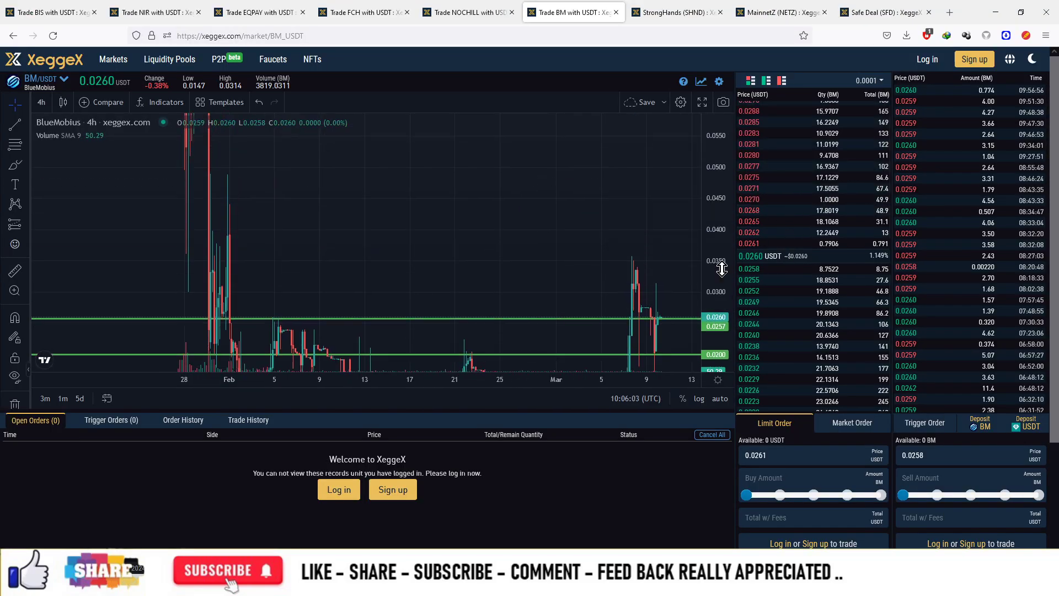
# - Add a red horizontal sell line at 0.0336
pyautogui.click(670, 256)
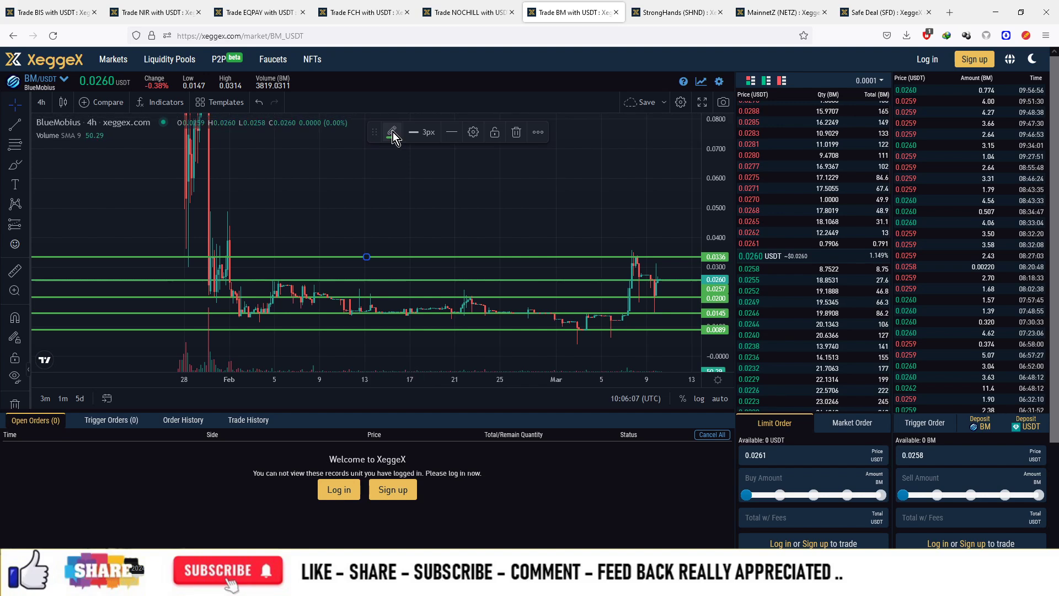
pyautogui.click(392, 132)
pyautogui.click(400, 172)
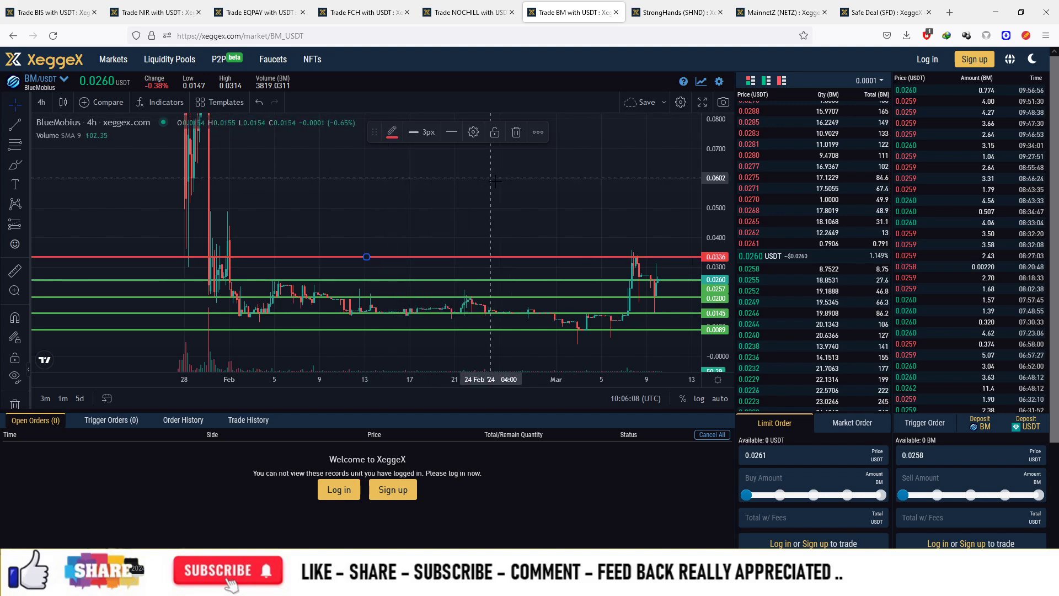
pyautogui.click(557, 226)
# - Add red sell lines at 0.0438 and 0.0754, adjusting the price scale to fit them
pyautogui.click(557, 225)
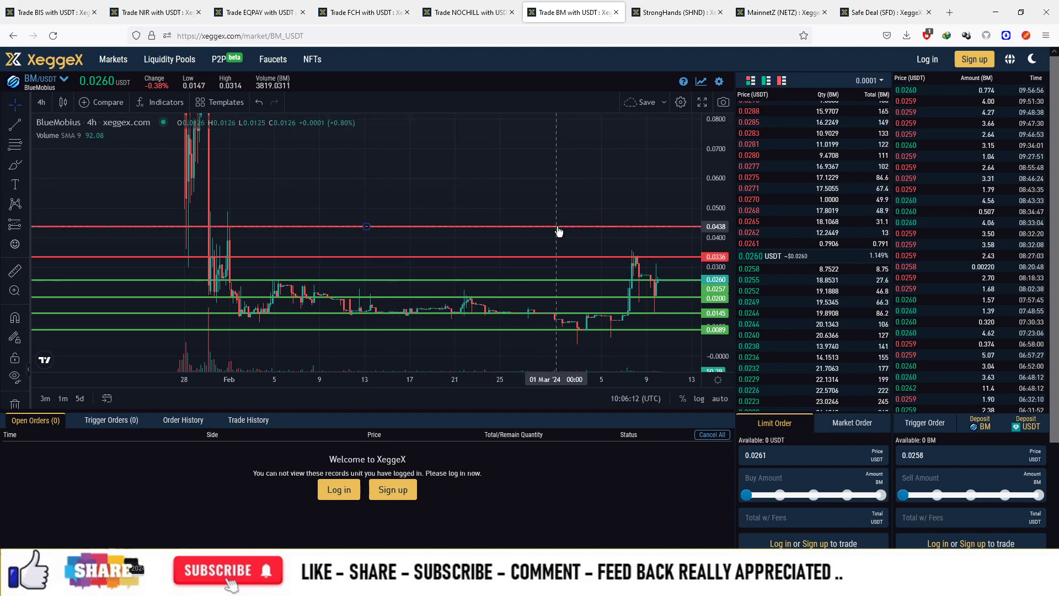
pyautogui.moveTo(558, 232); pyautogui.dragTo(560, 275)
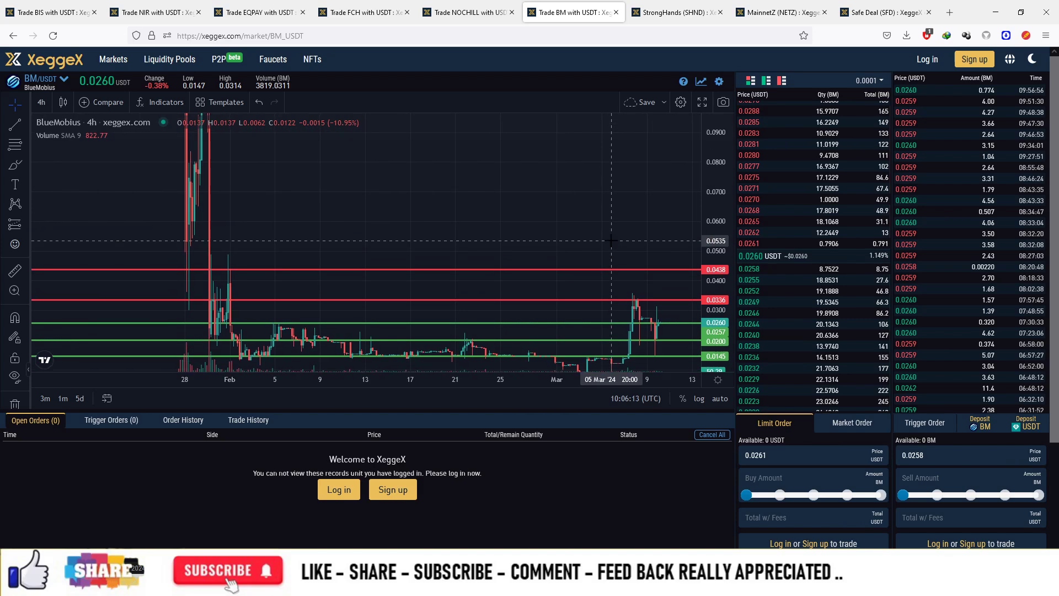
pyautogui.click(615, 175)
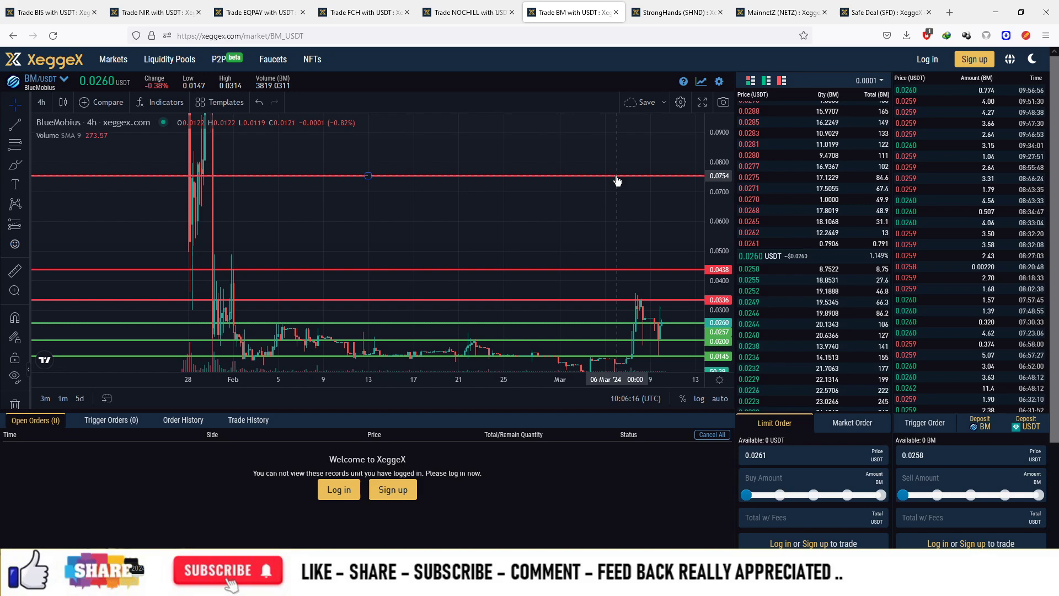
pyautogui.moveTo(717, 248); pyautogui.dragTo(723, 369)
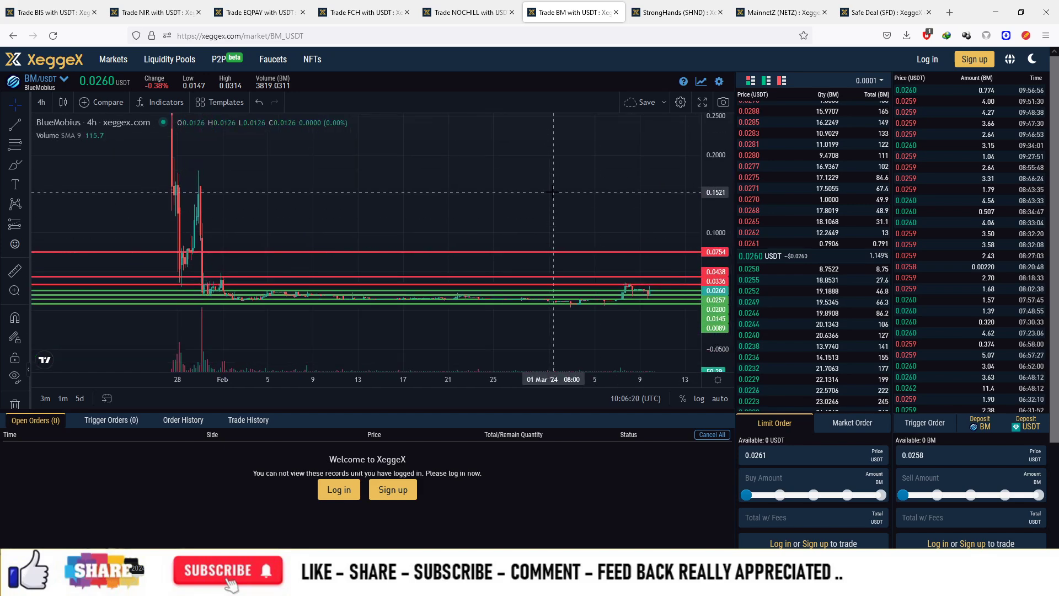
pyautogui.moveTo(728, 341); pyautogui.dragTo(724, 281)
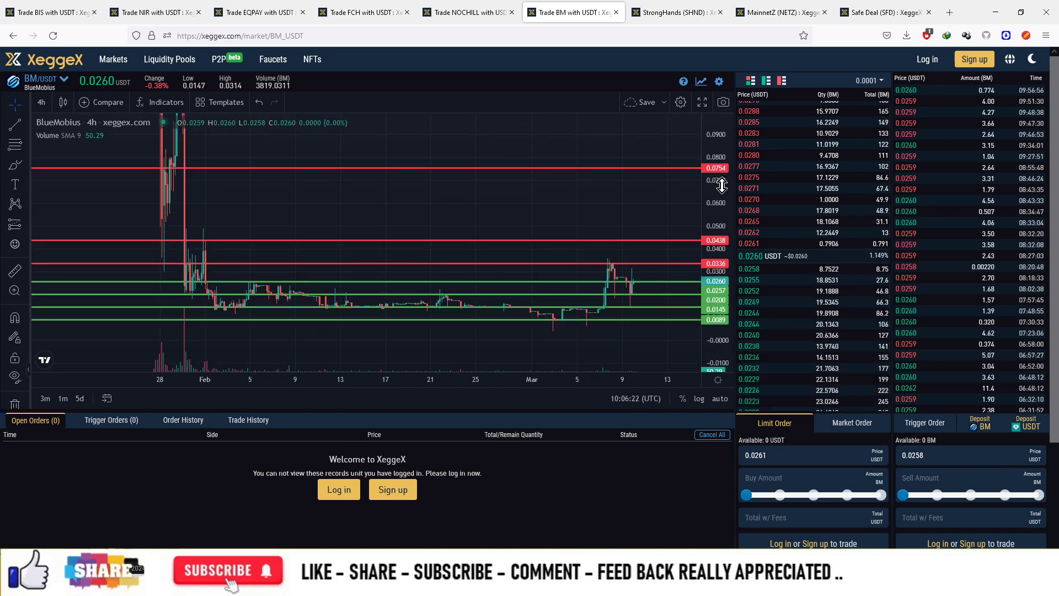
pyautogui.scroll(2, 633, 212)
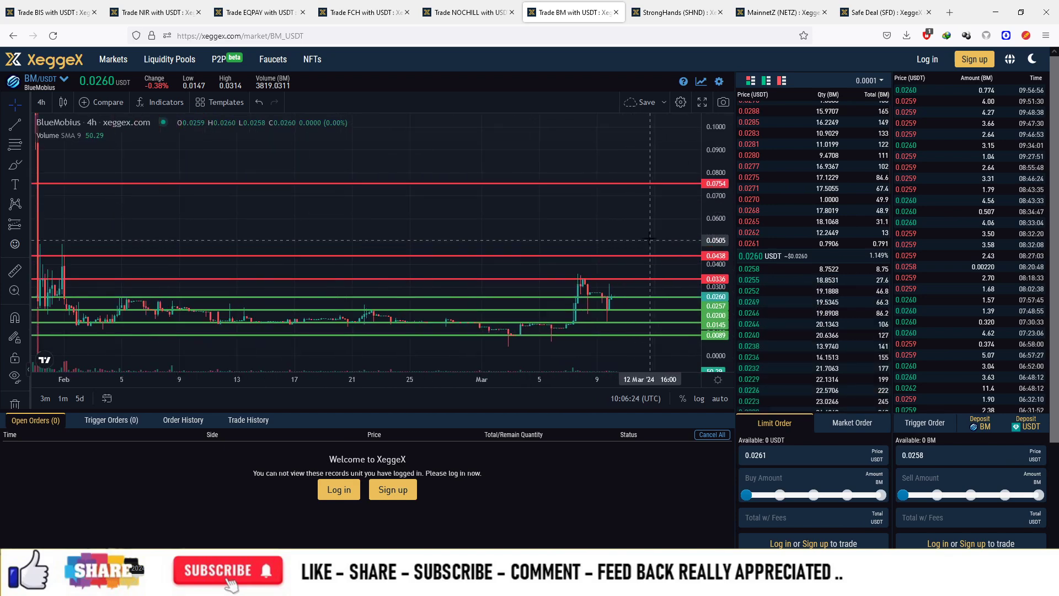
pyautogui.moveTo(633, 257); pyautogui.dragTo(626, 220)
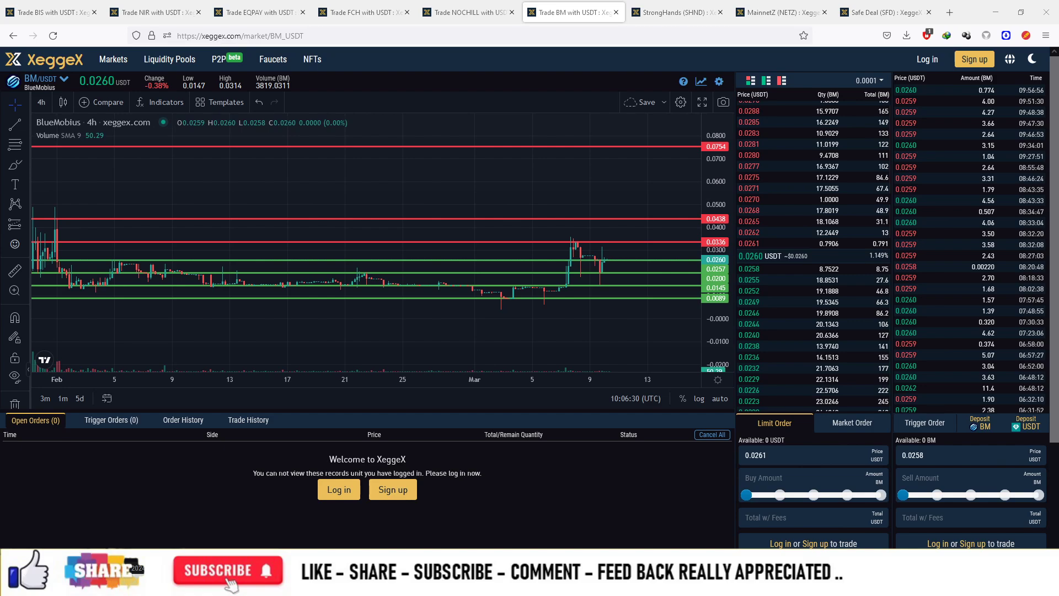
pyautogui.hotkey('alt', 'Tab')
# - Allocate 40, 40 and 30 to sells from C9, giving 0.048600 average and 245.9% profit
pyautogui.click(359, 263)
pyautogui.write('4')
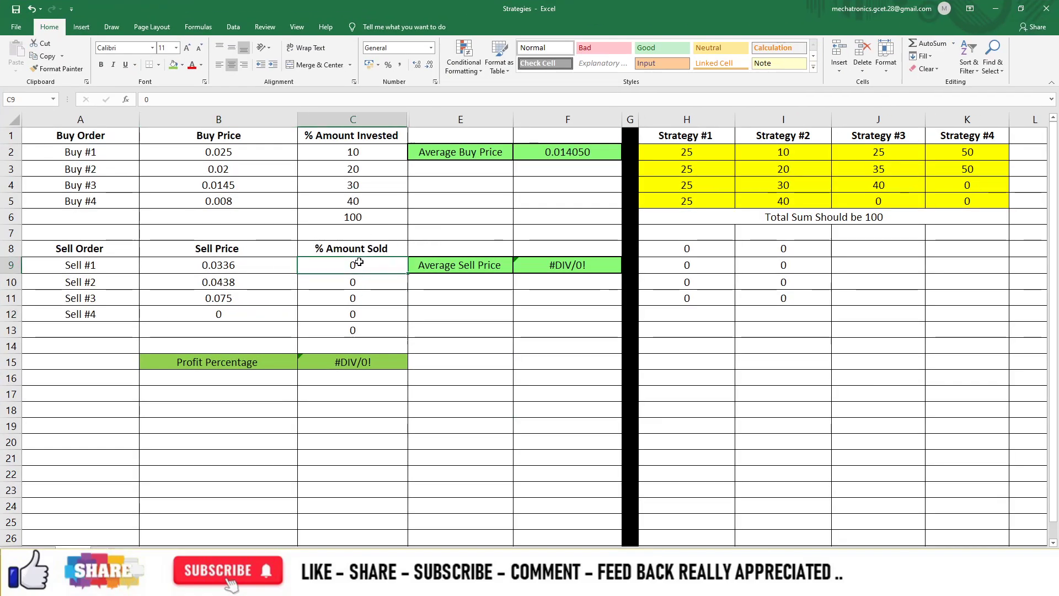
pyautogui.write('0 40')
pyautogui.press('Return')
pyautogui.write('30')
pyautogui.press('Return')
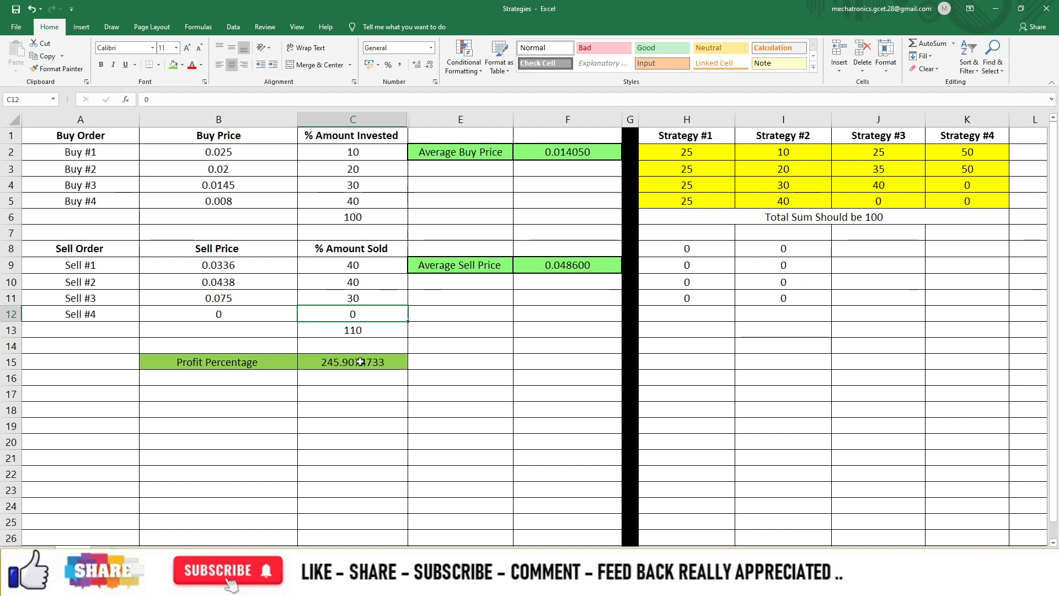
pyautogui.click(285, 361)
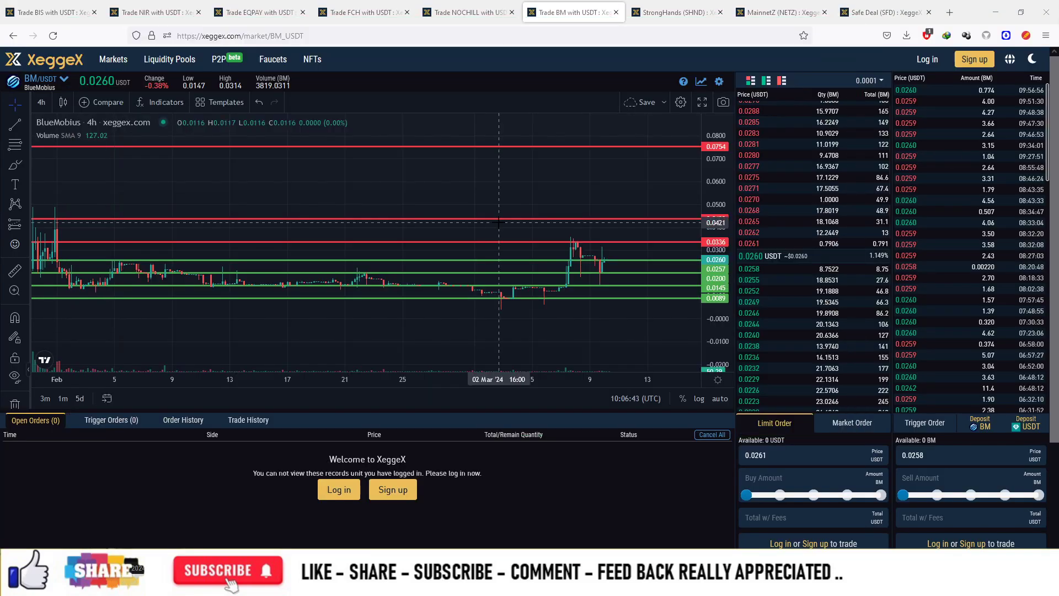